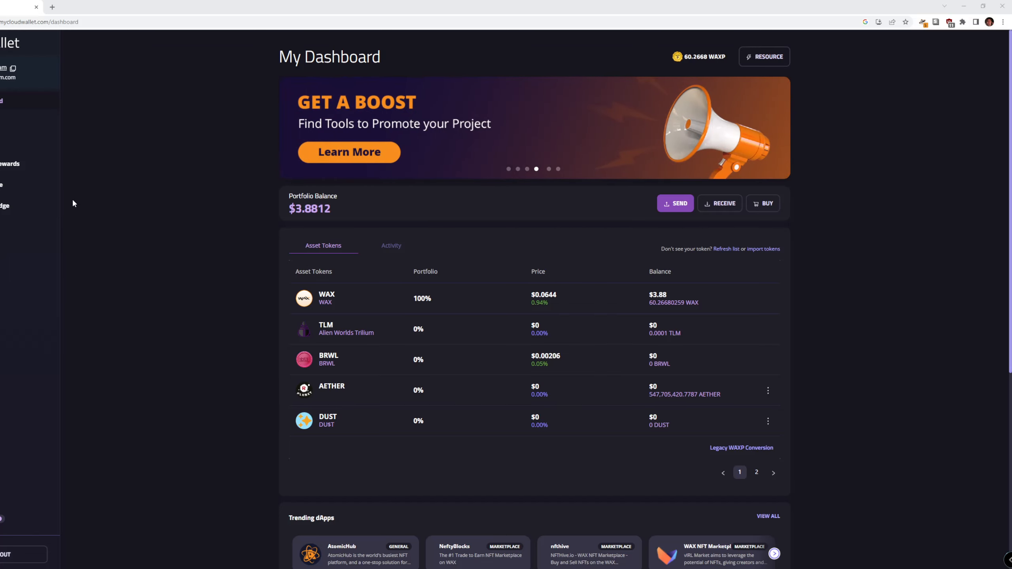
pyautogui.click(3, 165)
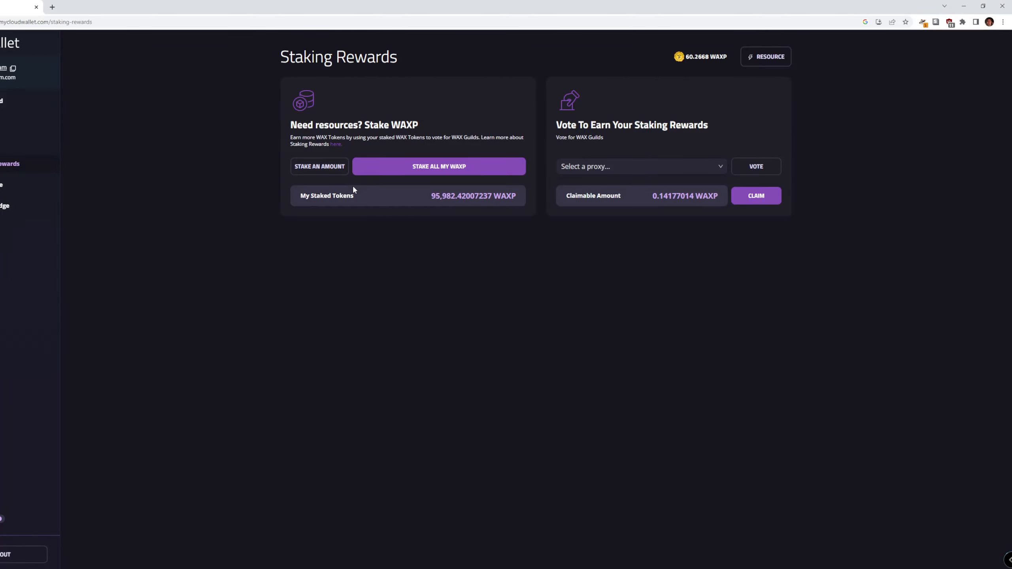
pyautogui.click(331, 171)
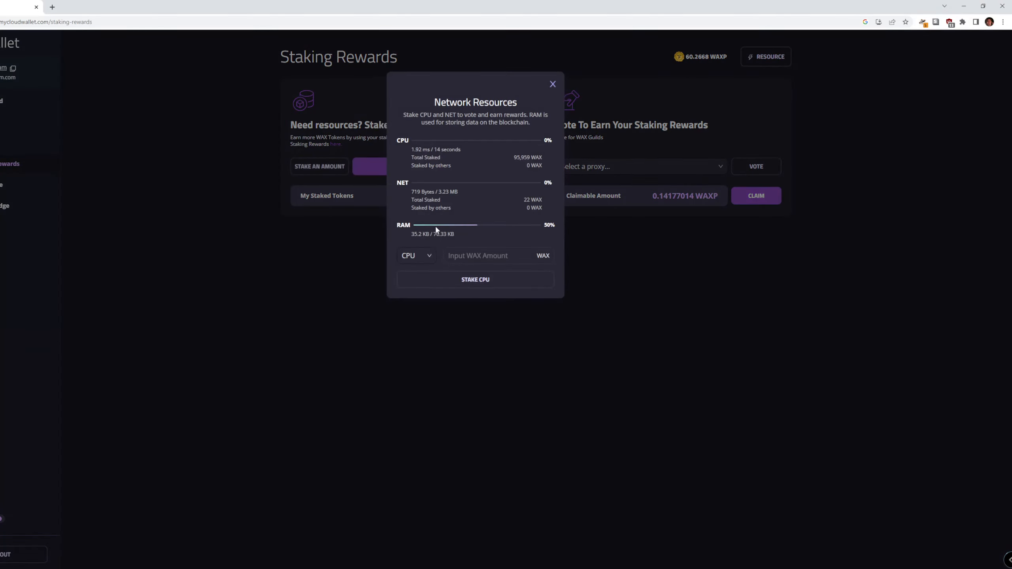
pyautogui.click(427, 257)
pyautogui.click(415, 300)
pyautogui.click(552, 85)
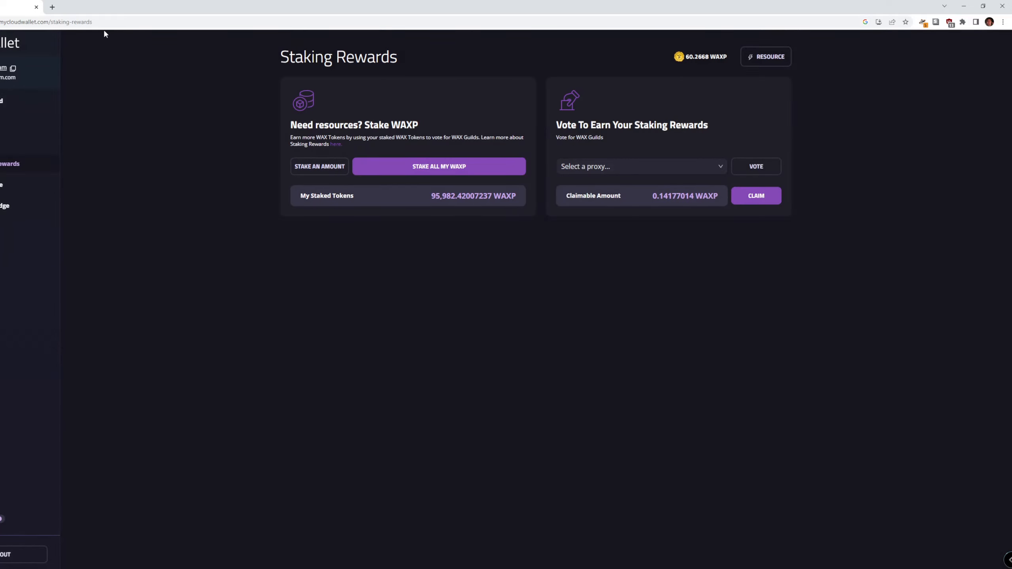
# - Navigate the browser to waxblock.io, landing on the My Wallet page
pyautogui.click(103, 23)
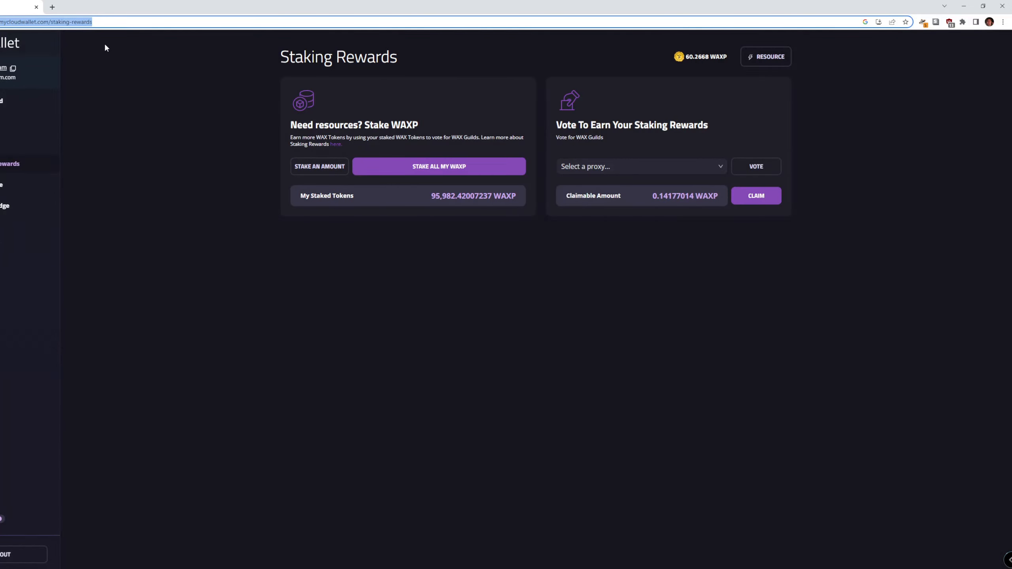
pyautogui.write('waxblock.io')
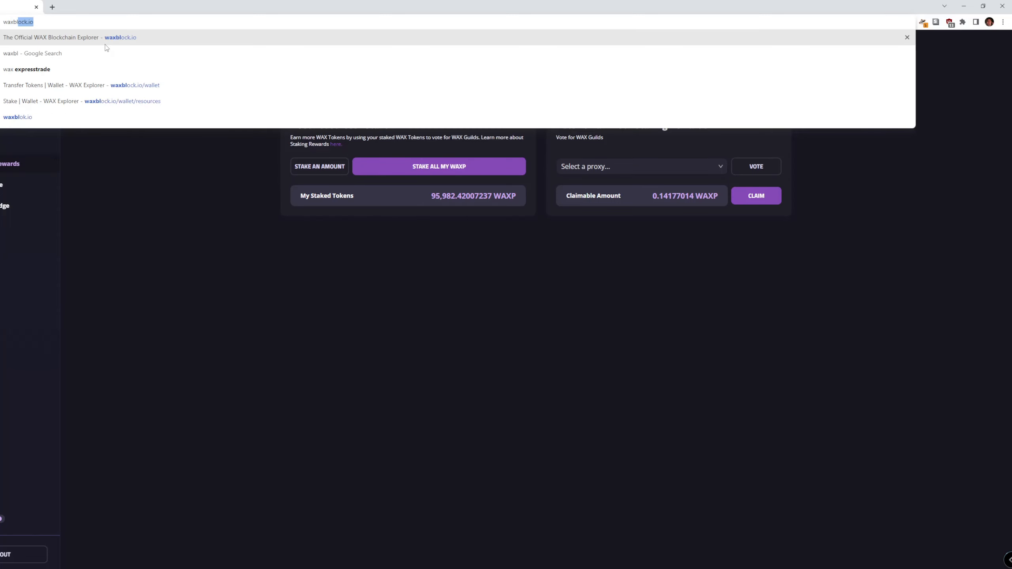
pyautogui.press('Return')
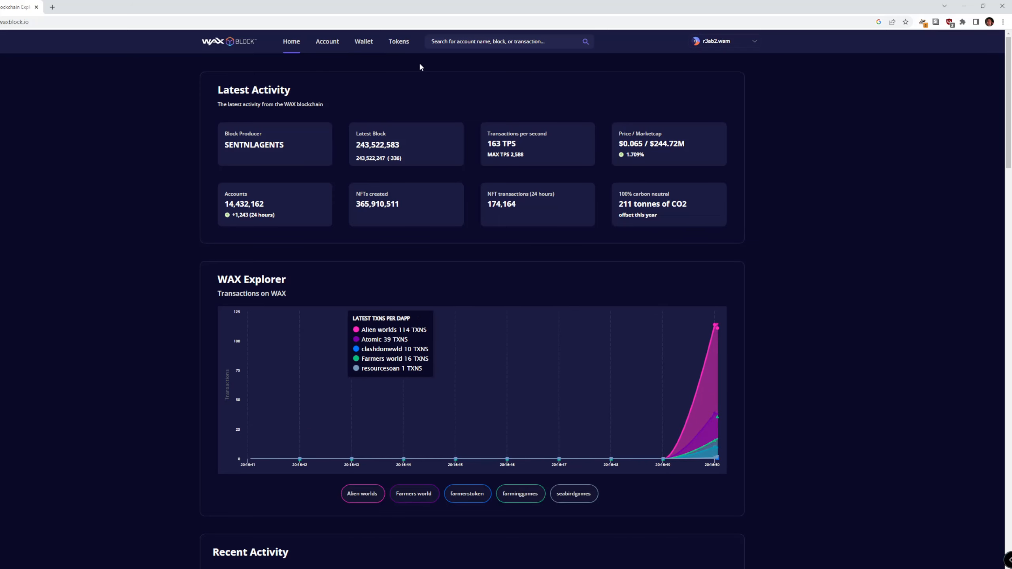
# - Reach the wallet's Buy/Sell RAM form, view the Sell RAM amount field, then return to Buy RAM
pyautogui.click(365, 43)
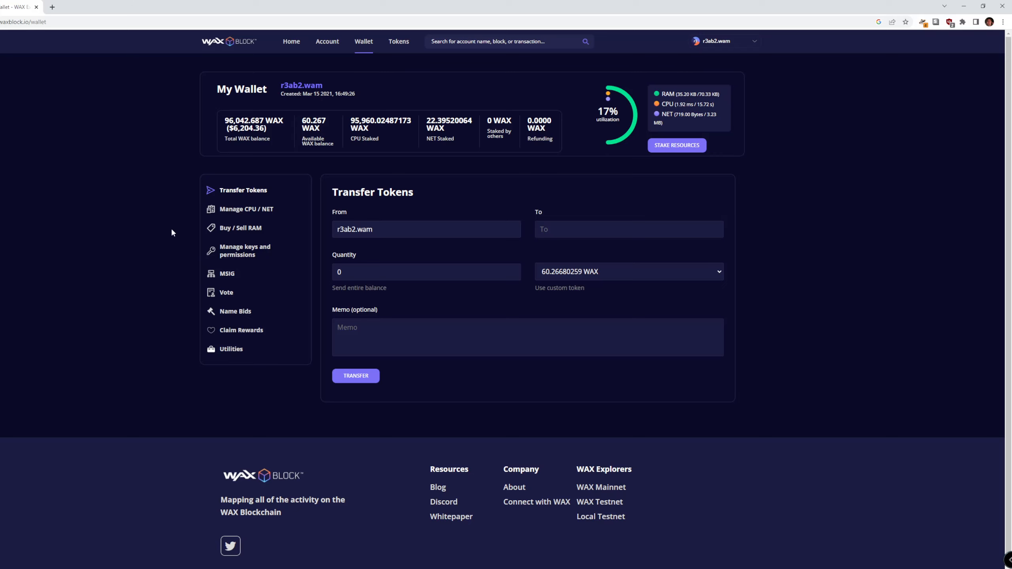
pyautogui.click(241, 230)
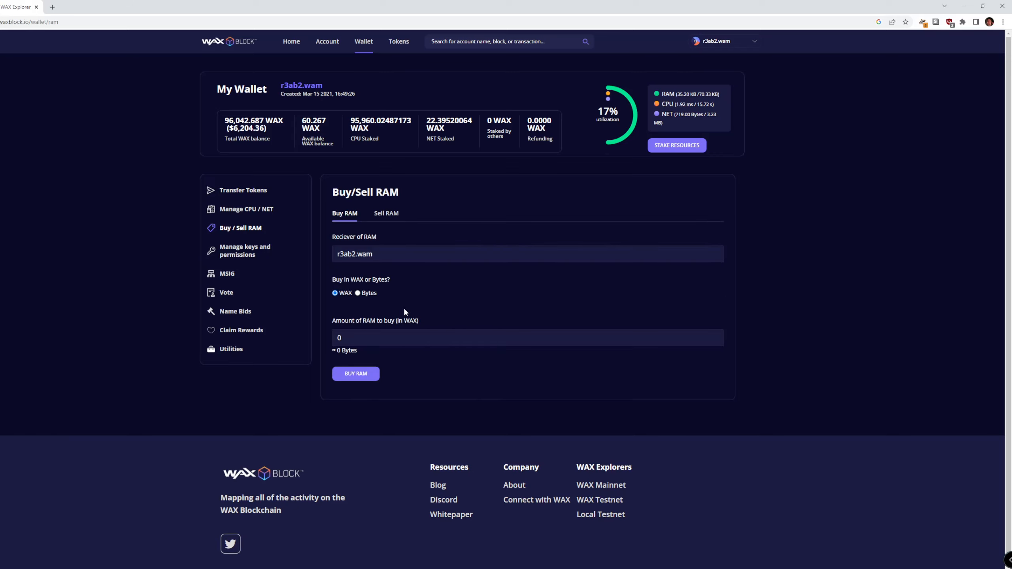
pyautogui.click(385, 215)
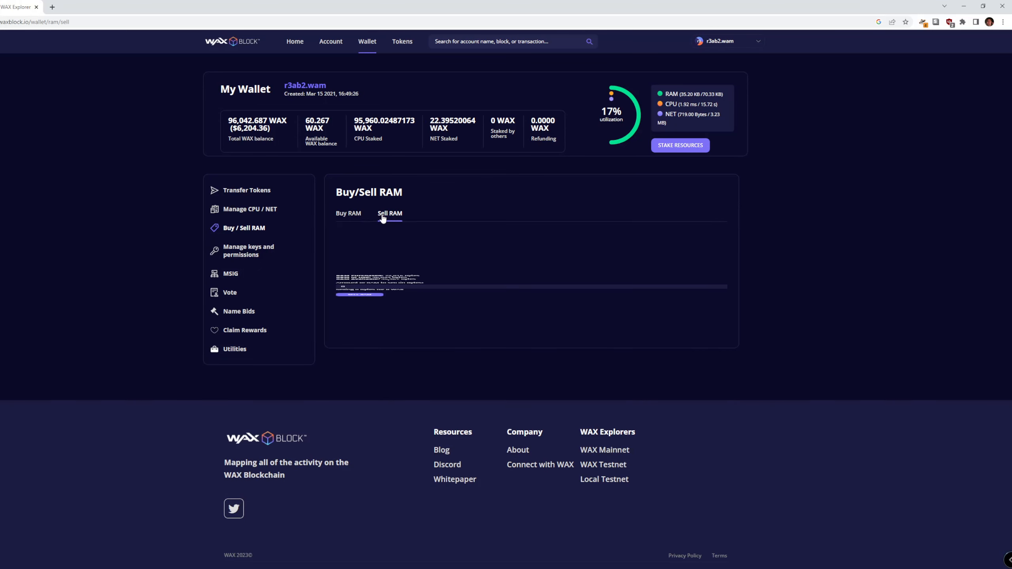
pyautogui.moveTo(369, 286); pyautogui.dragTo(332, 290)
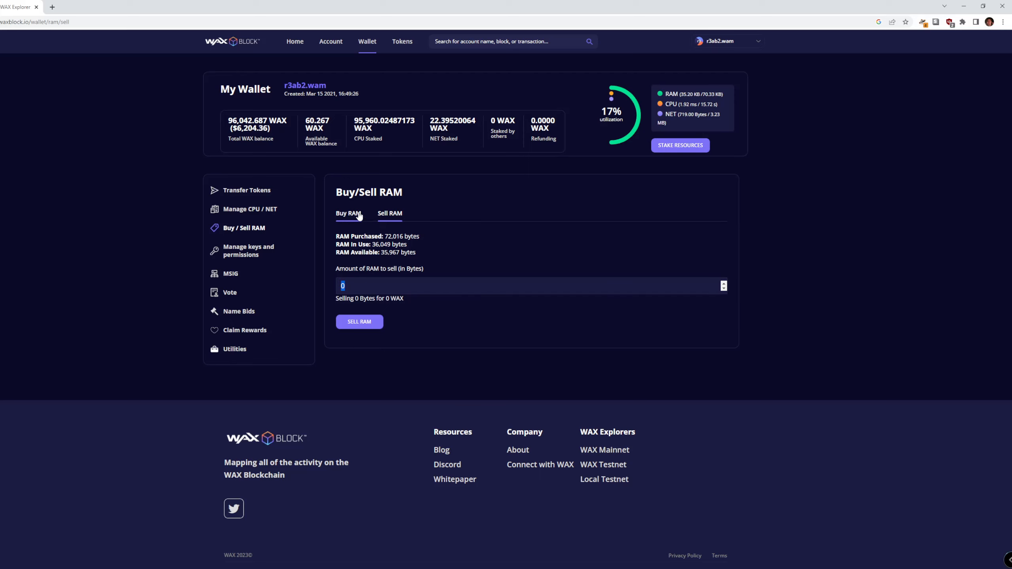
pyautogui.click(346, 217)
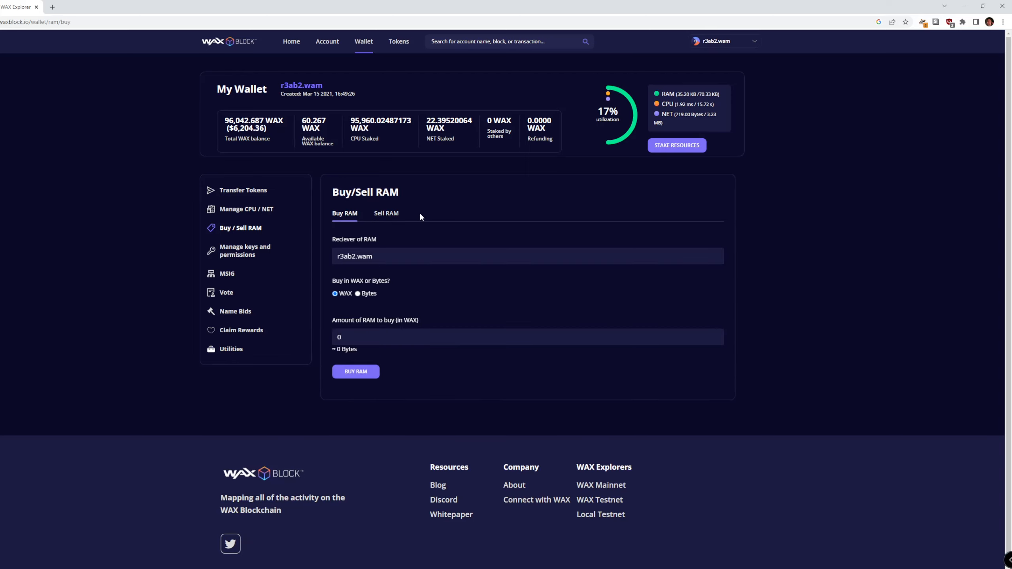